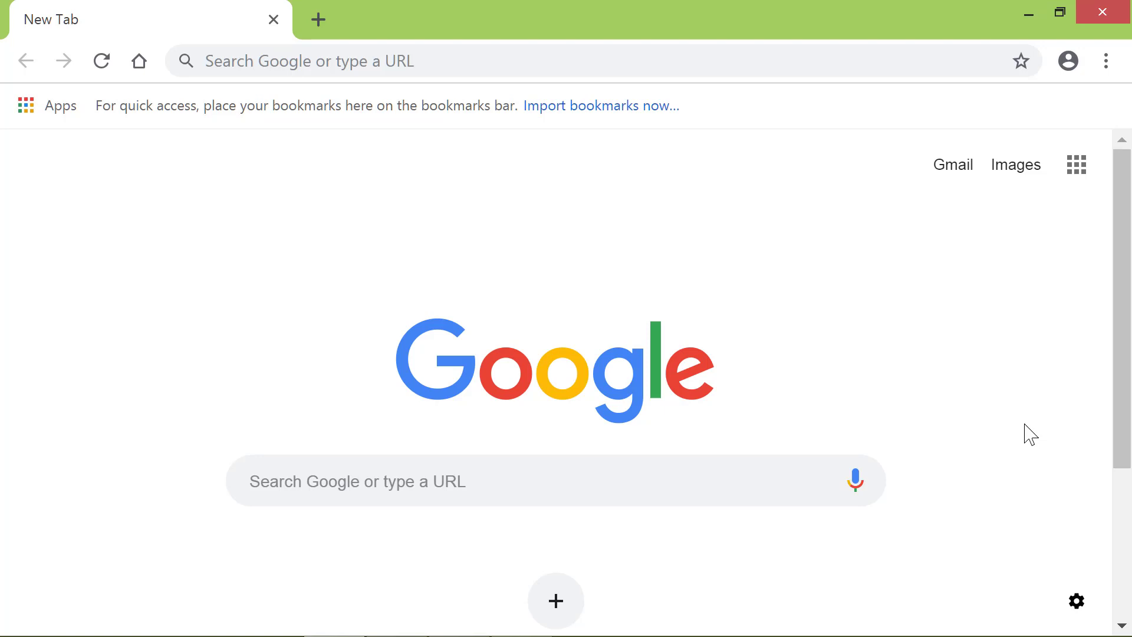
Open Chrome Settings from the three-dot menu and scroll to the On startup section
left_click(1107, 62)
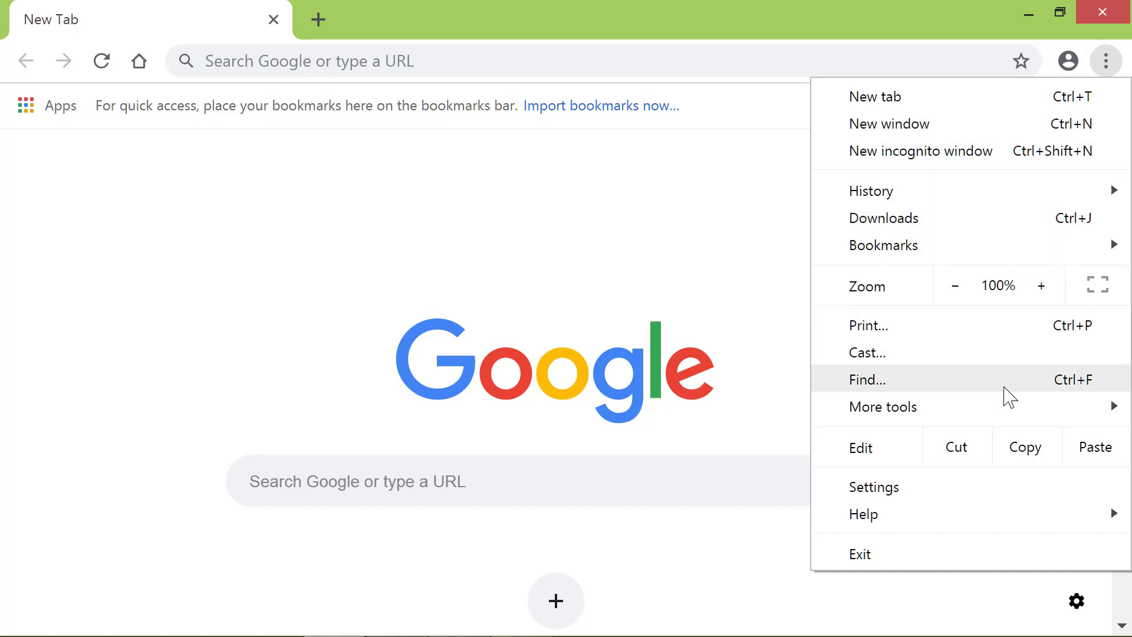
left_click(1001, 492)
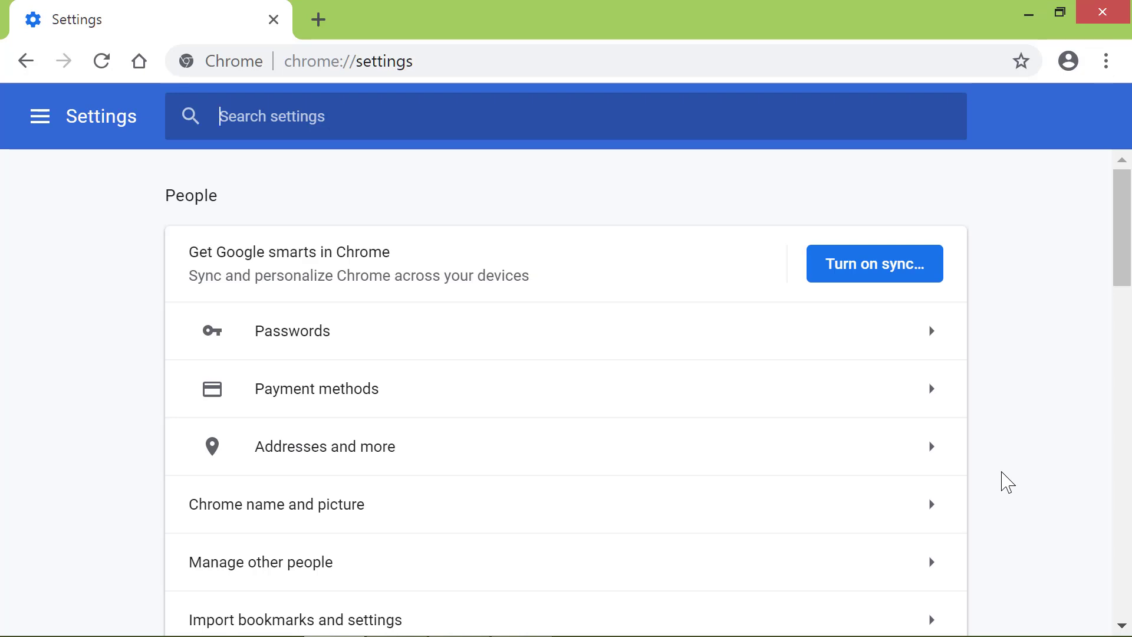
left_click_drag(1125, 247, 1127, 560)
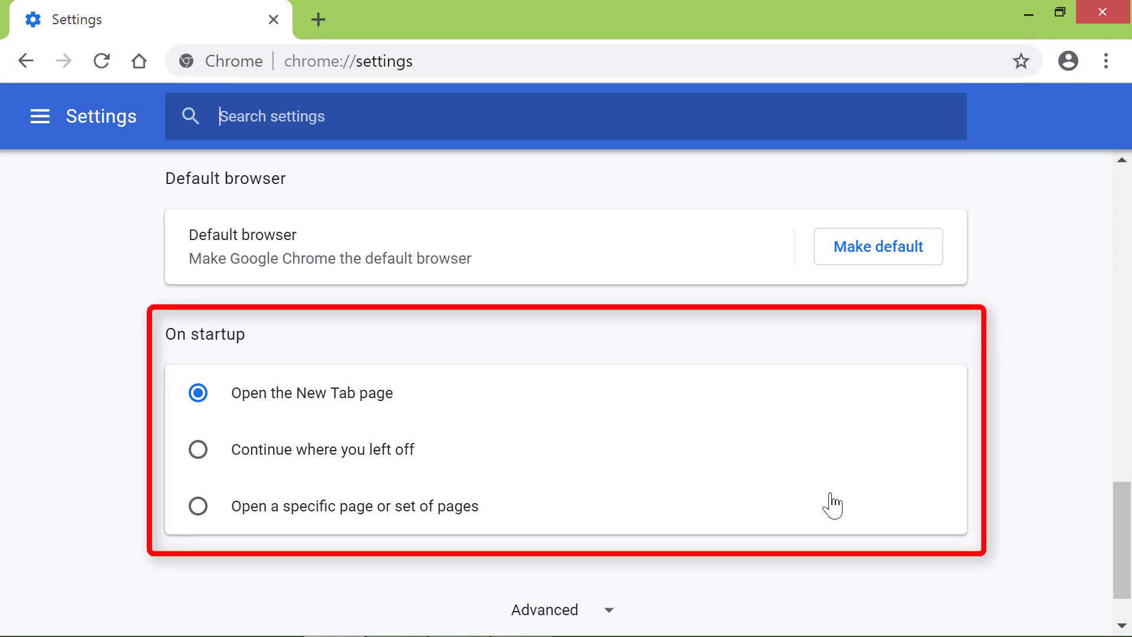
Switch On startup to 'Open a specific page or set of pages' and add wikipedia.org
left_click(199, 507)
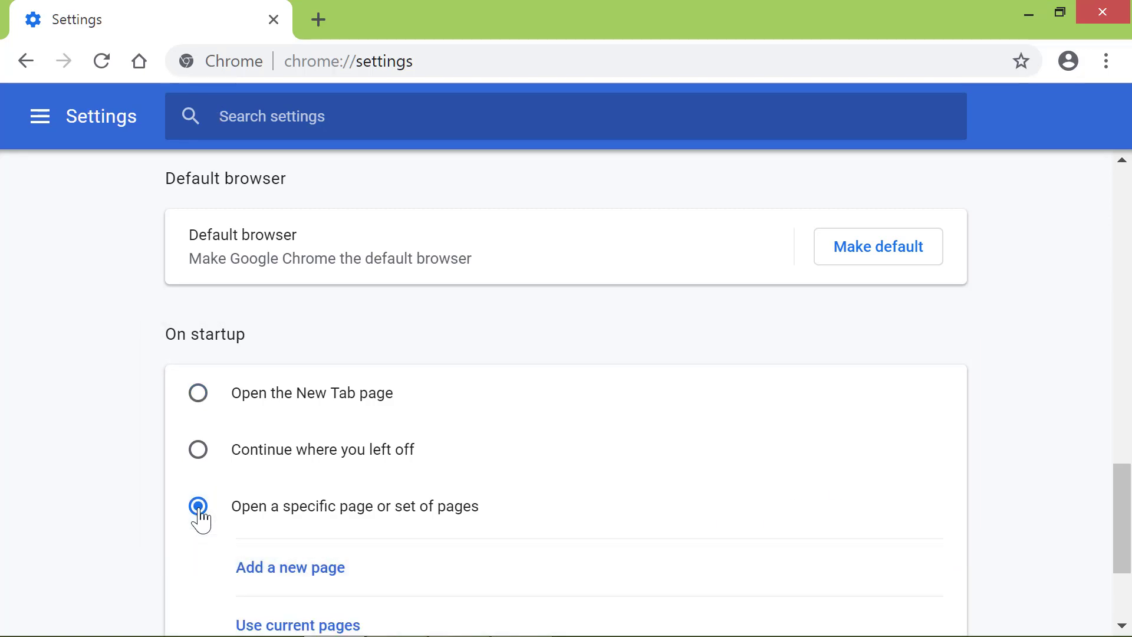
left_click(281, 576)
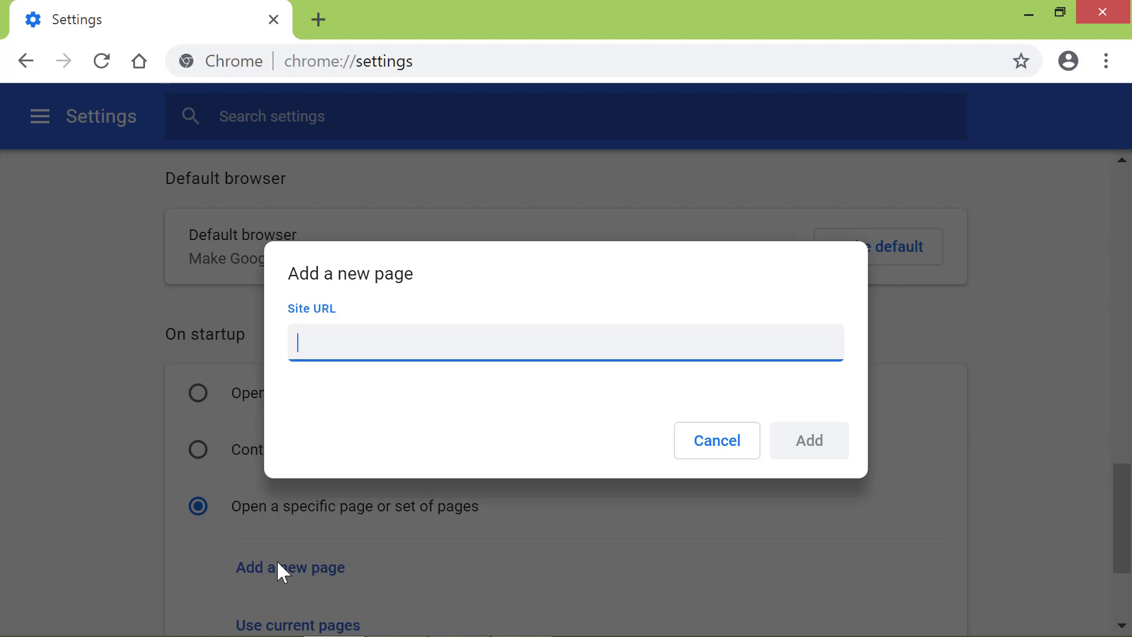
type("wi")
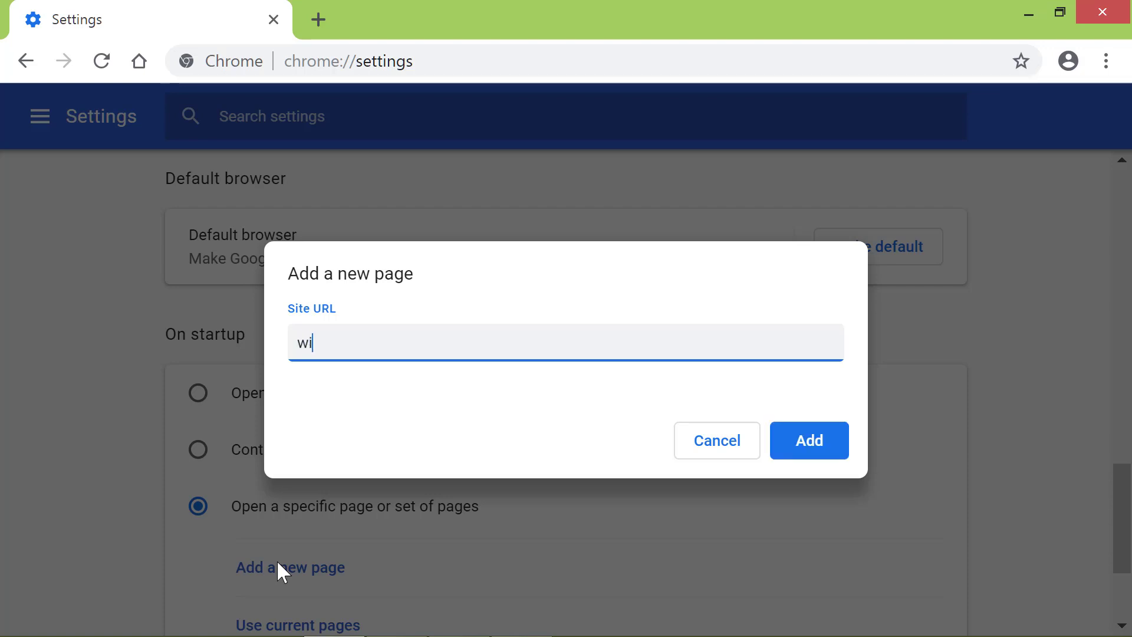
type("kipedia.org")
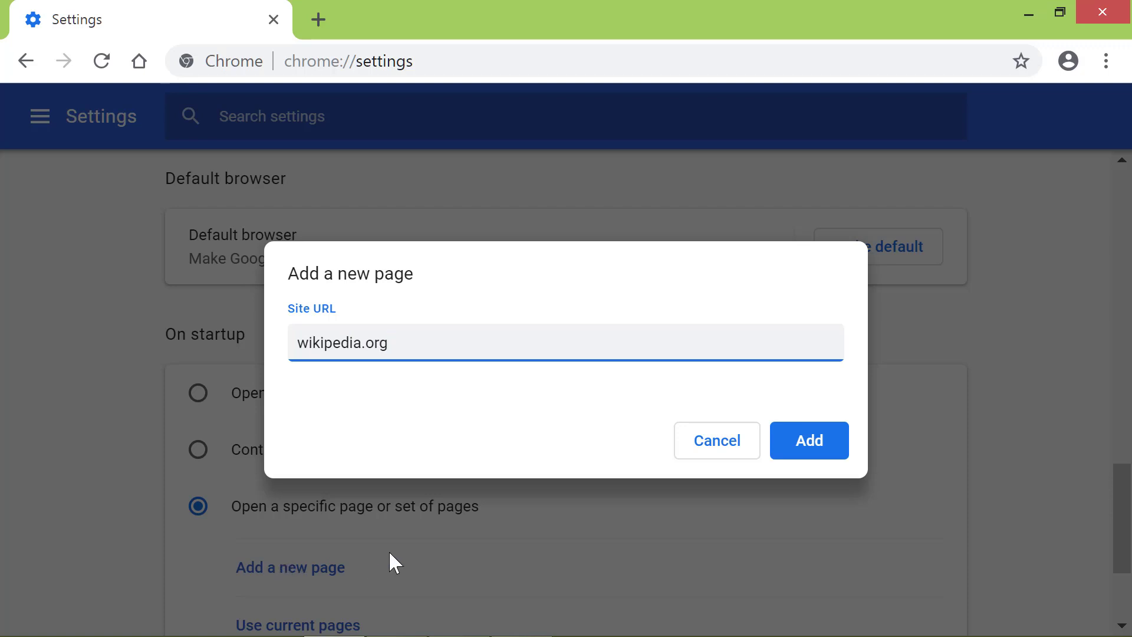
left_click(808, 451)
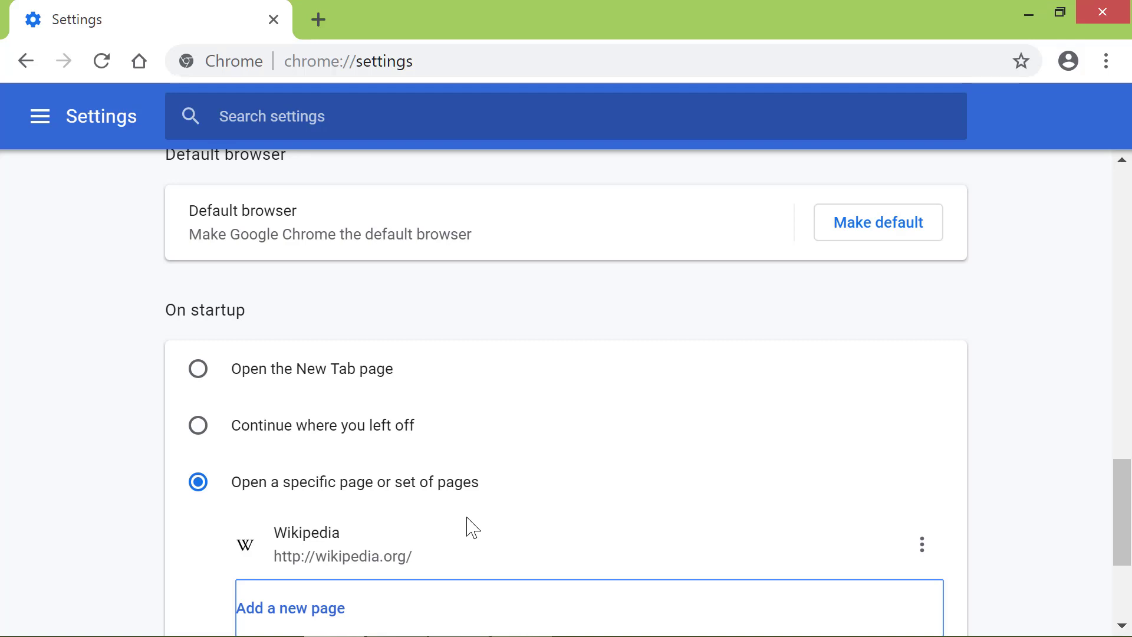
Close and relaunch Chrome to confirm it opens on the Wikipedia home page
left_click(1097, 17)
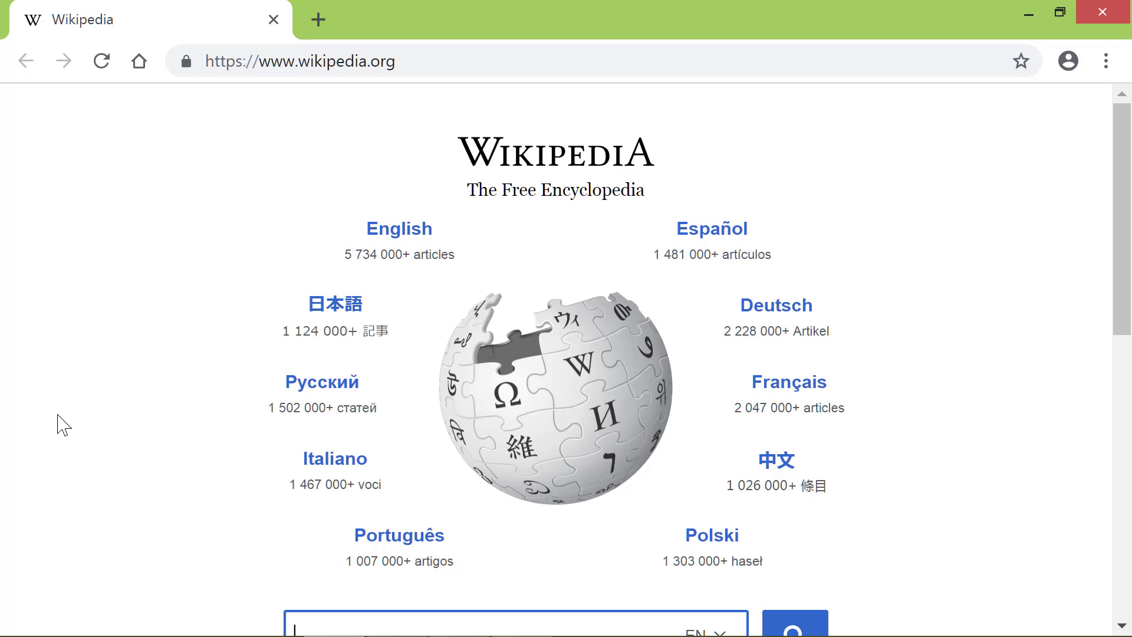
left_click(1013, 259)
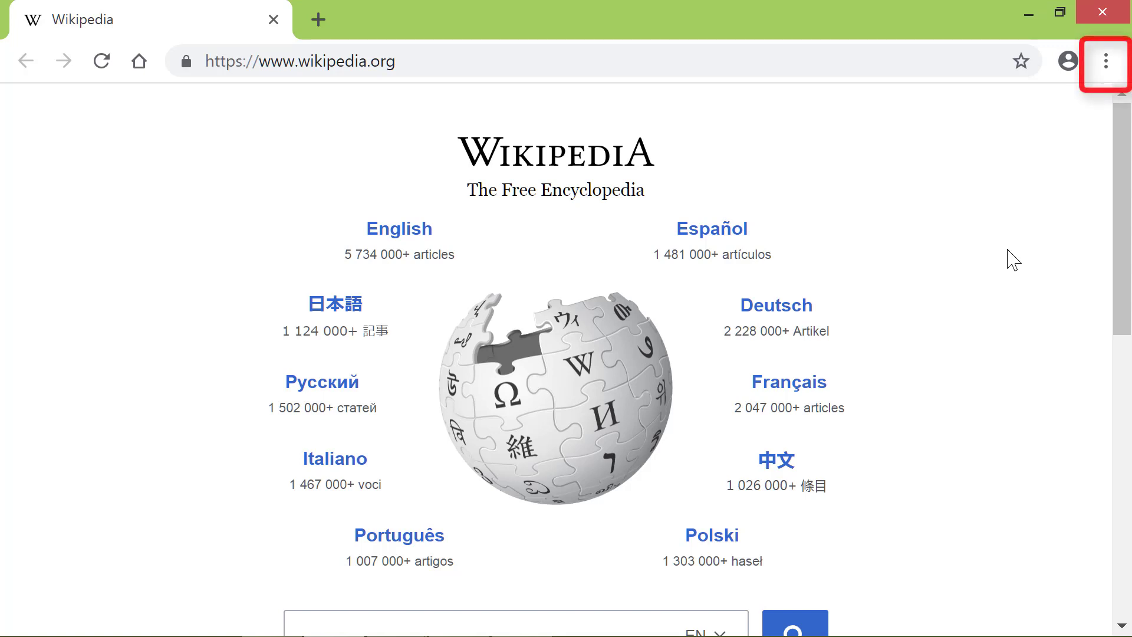
Open Settings in a new tab beside Wikipedia and scroll to the On startup section
left_click(1106, 61)
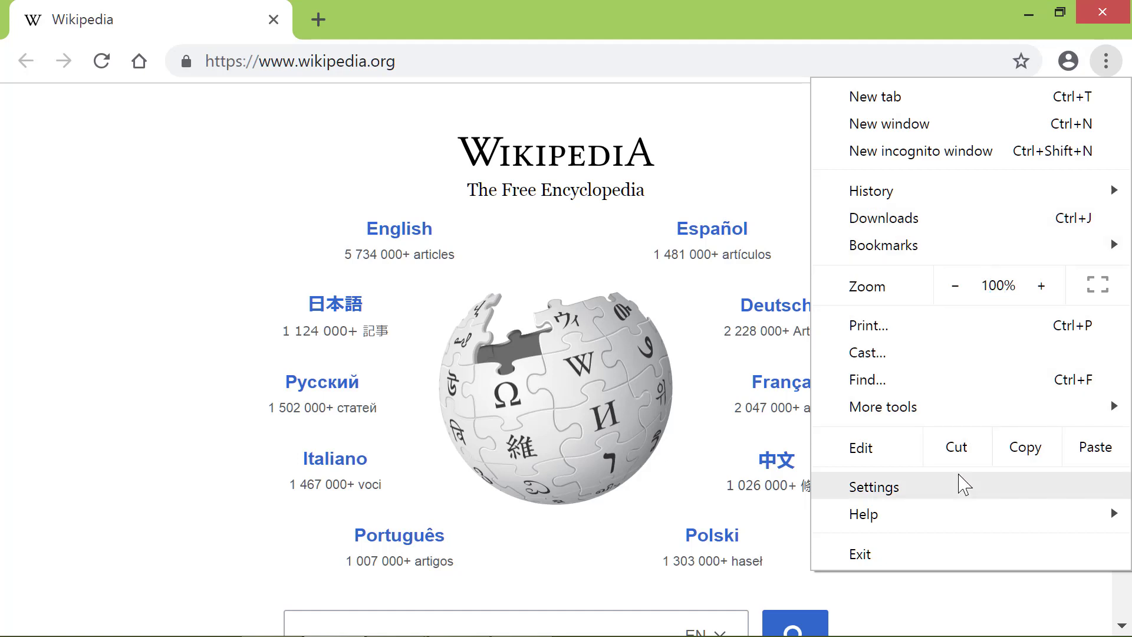
left_click(964, 488)
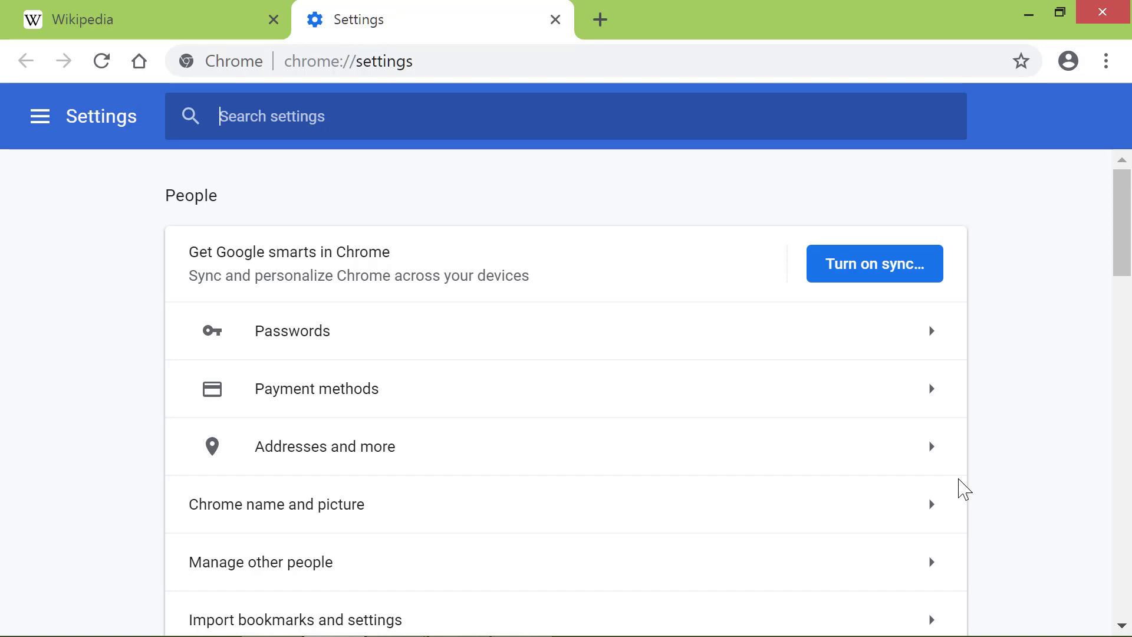
left_click_drag(1123, 253, 1128, 569)
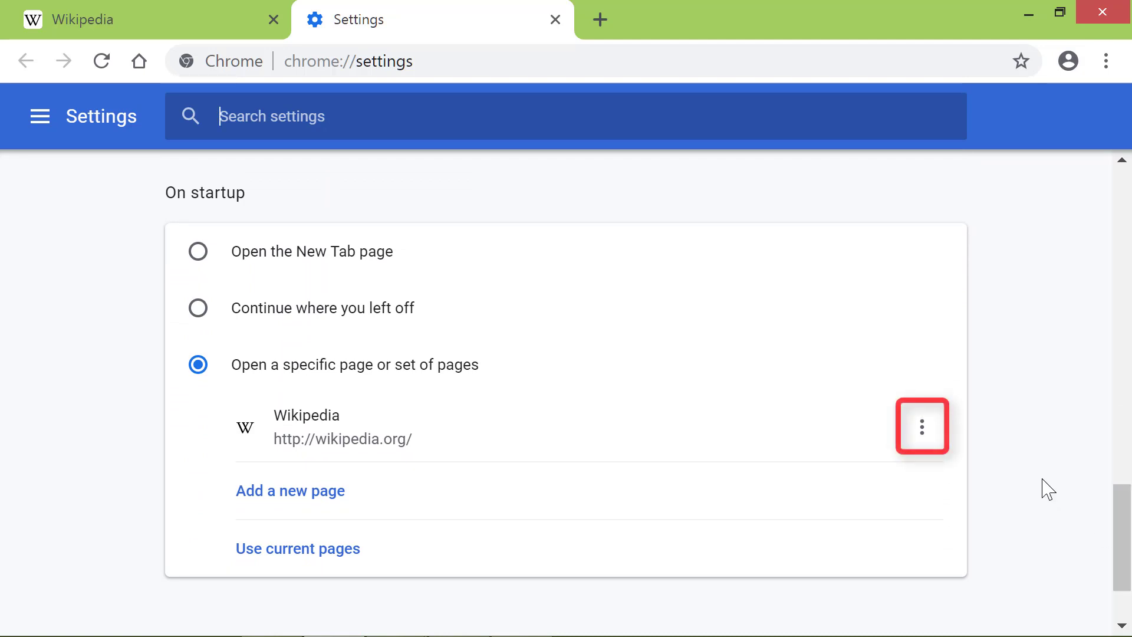
Edit the Wikipedia startup entry, replacing its site URL with mail.yahoo.com
left_click(924, 427)
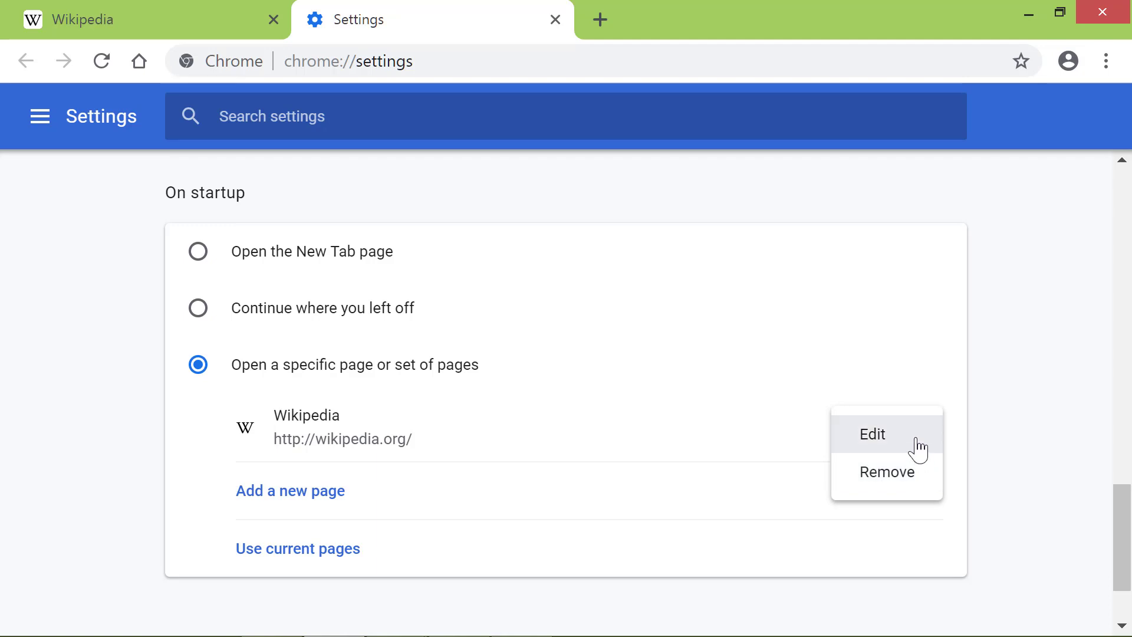
left_click(918, 447)
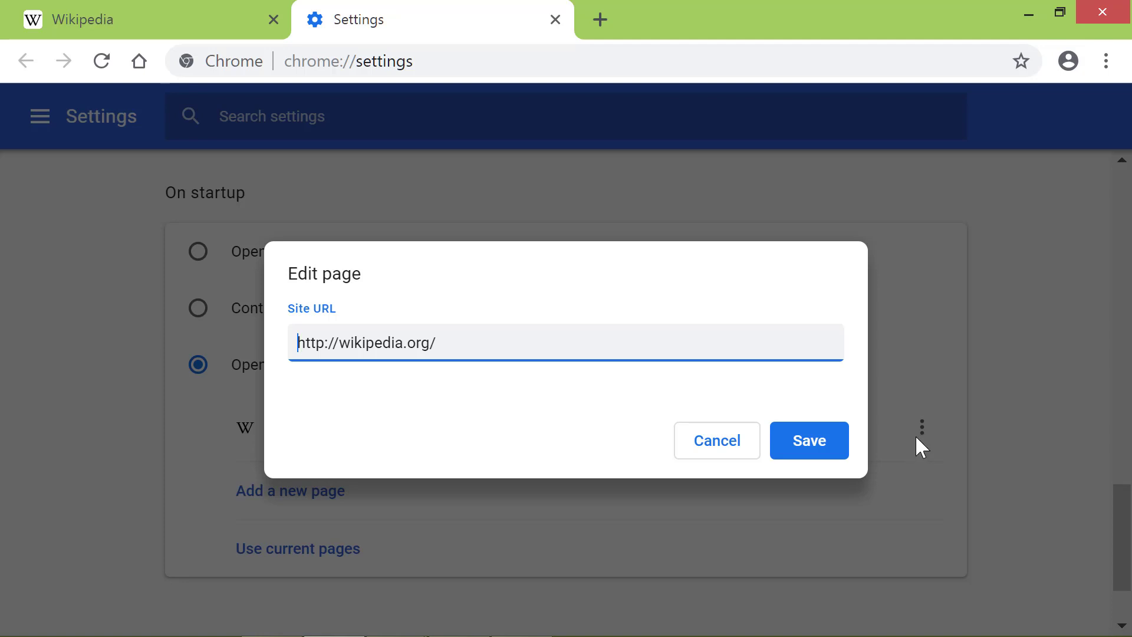
key("ctrl+a")
type("m")
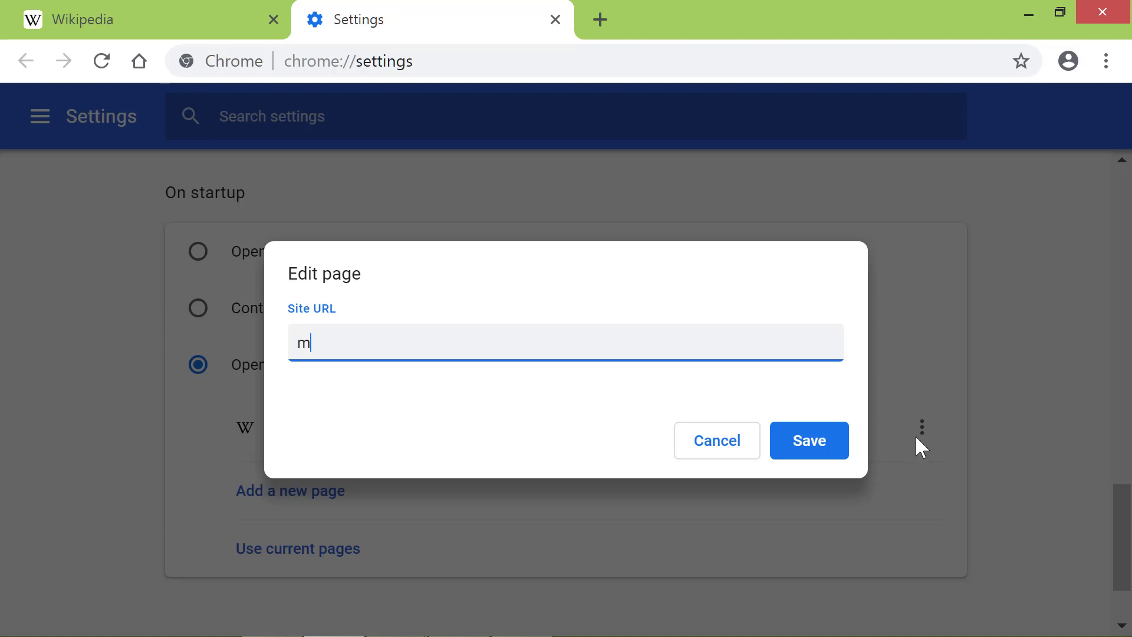
type("ail.yahoo.com")
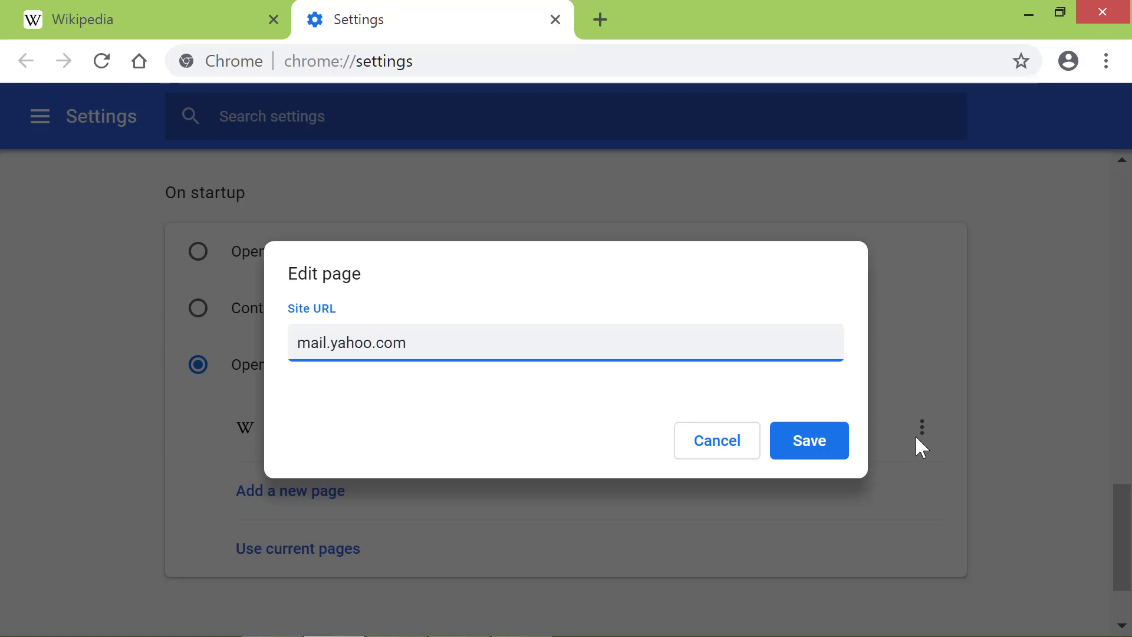
left_click(811, 451)
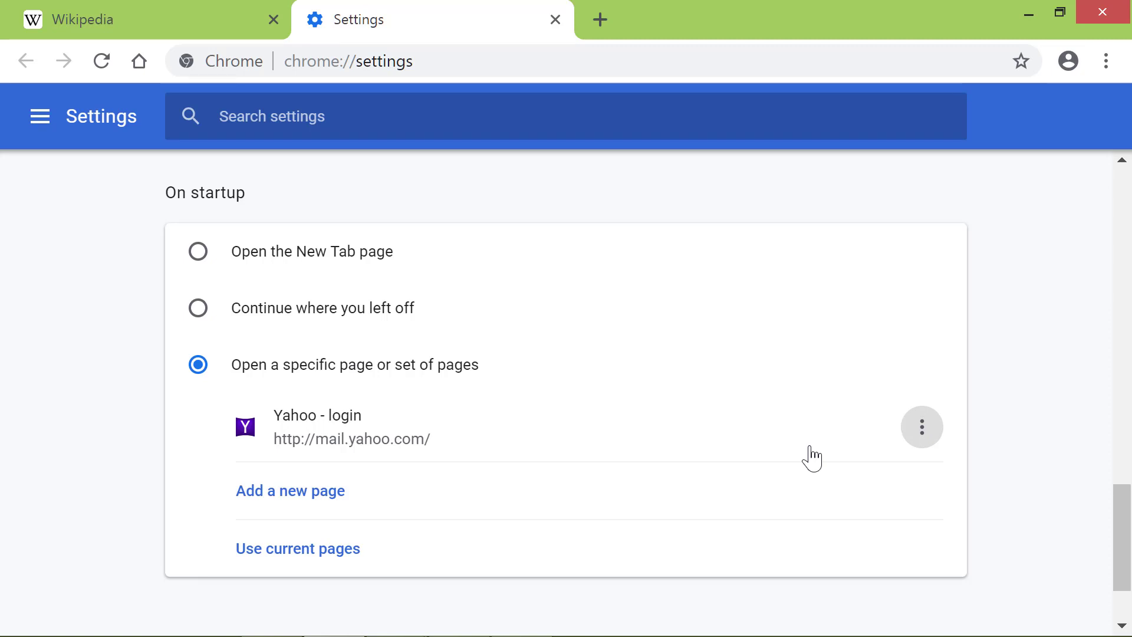
Restart Chrome to check it opens on Yahoo login, then add a new blank tab
left_click(1105, 13)
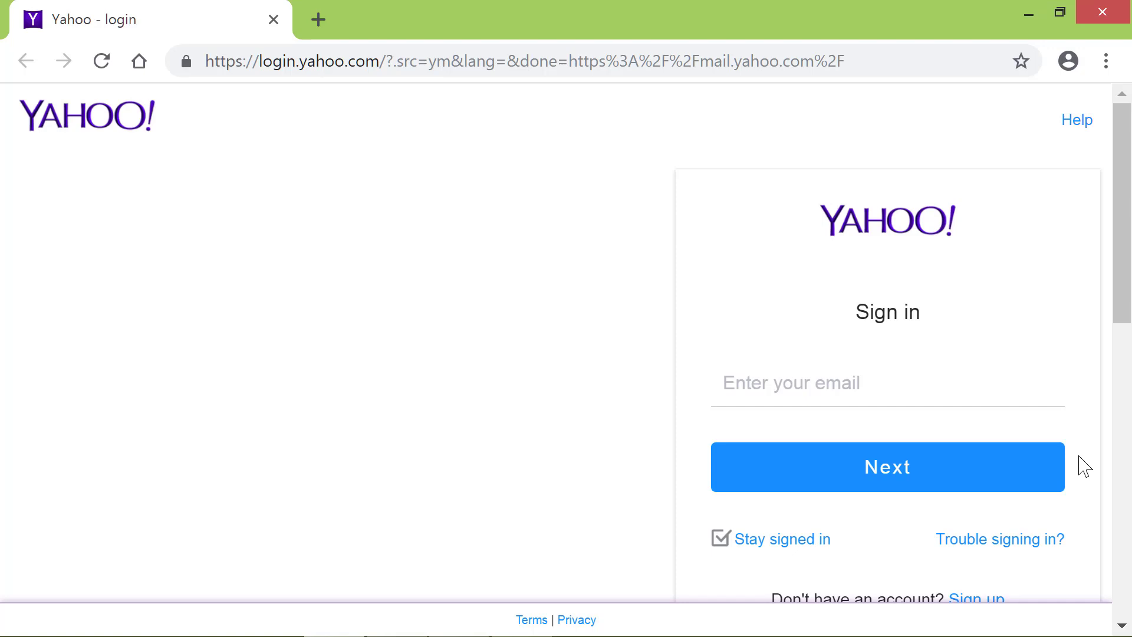
key("ctrl+t")
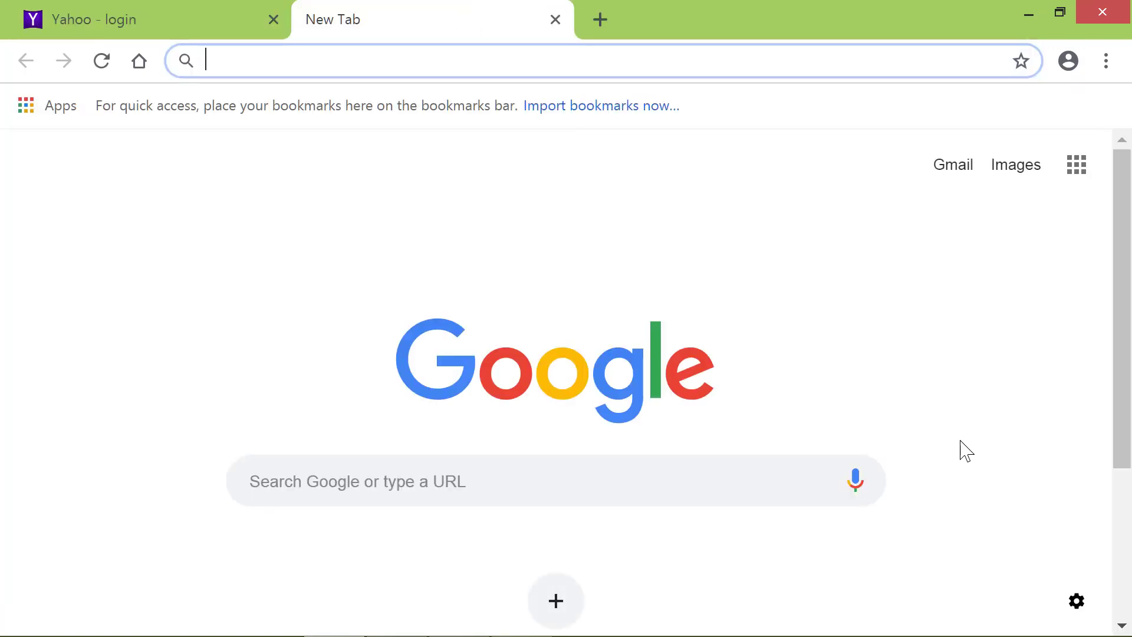
Load mooc.org in place of the Yahoo login page in the first tab
left_click(197, 25)
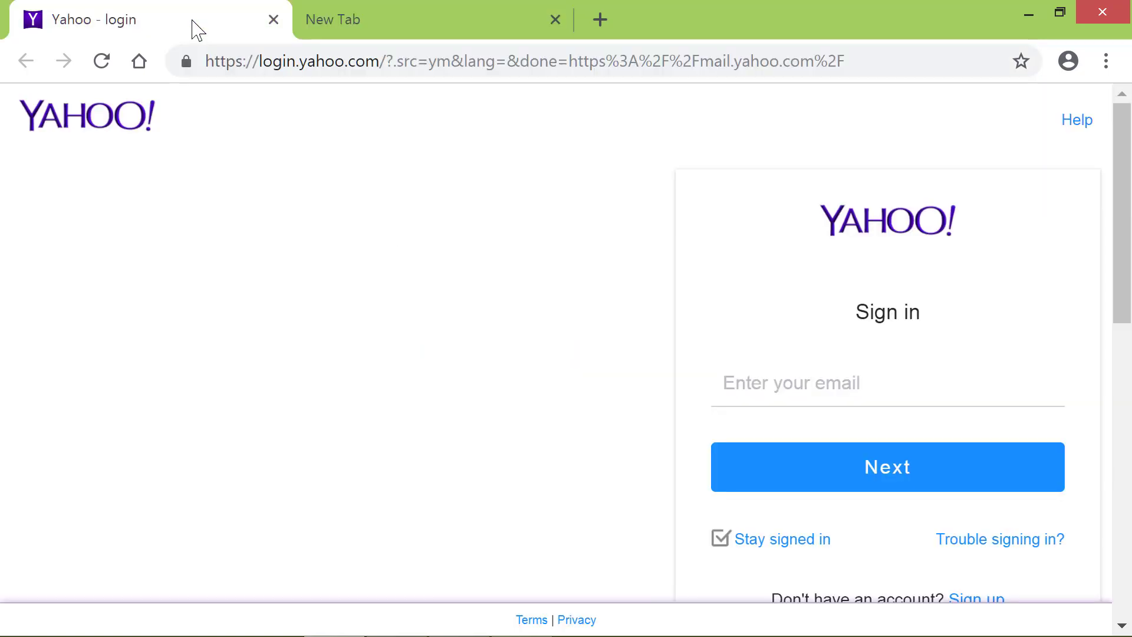
left_click(241, 64)
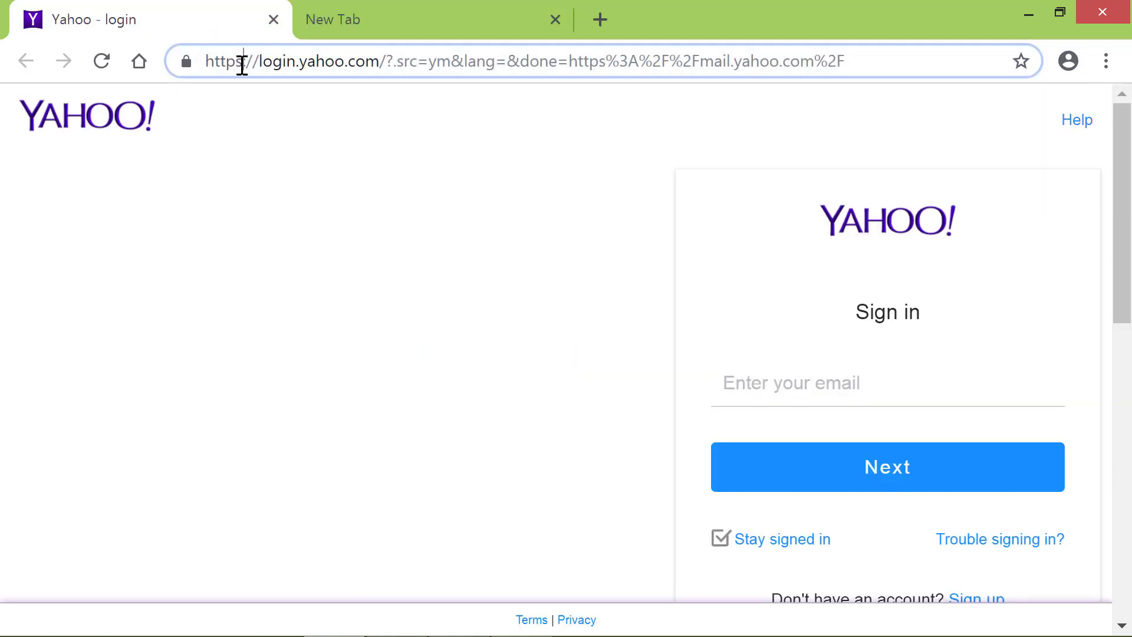
type("mooc.org")
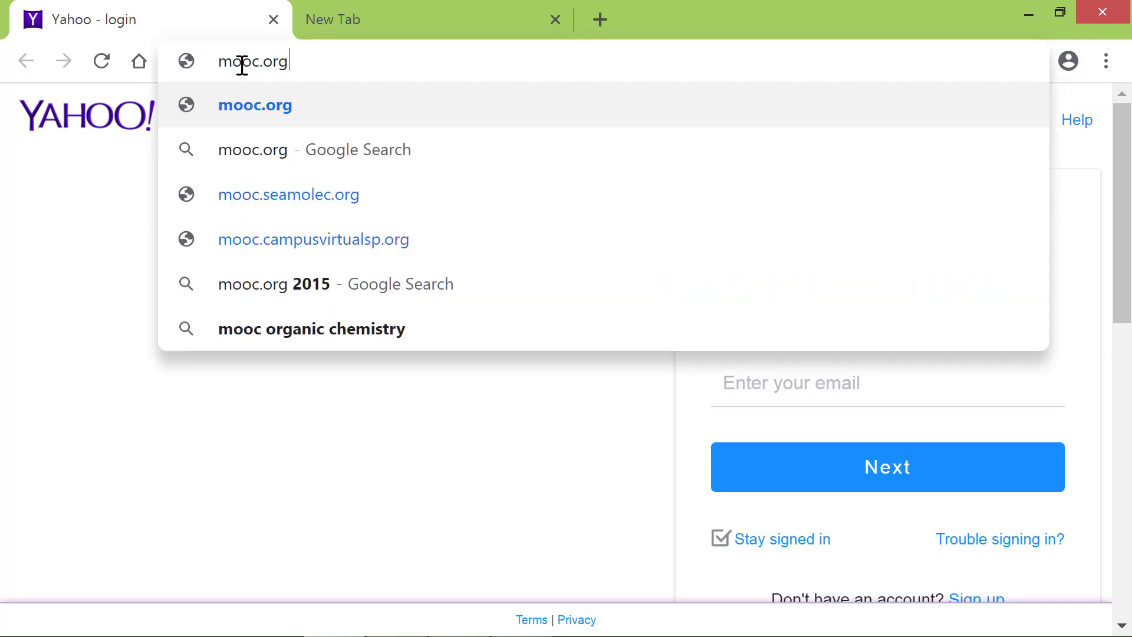
key("Return")
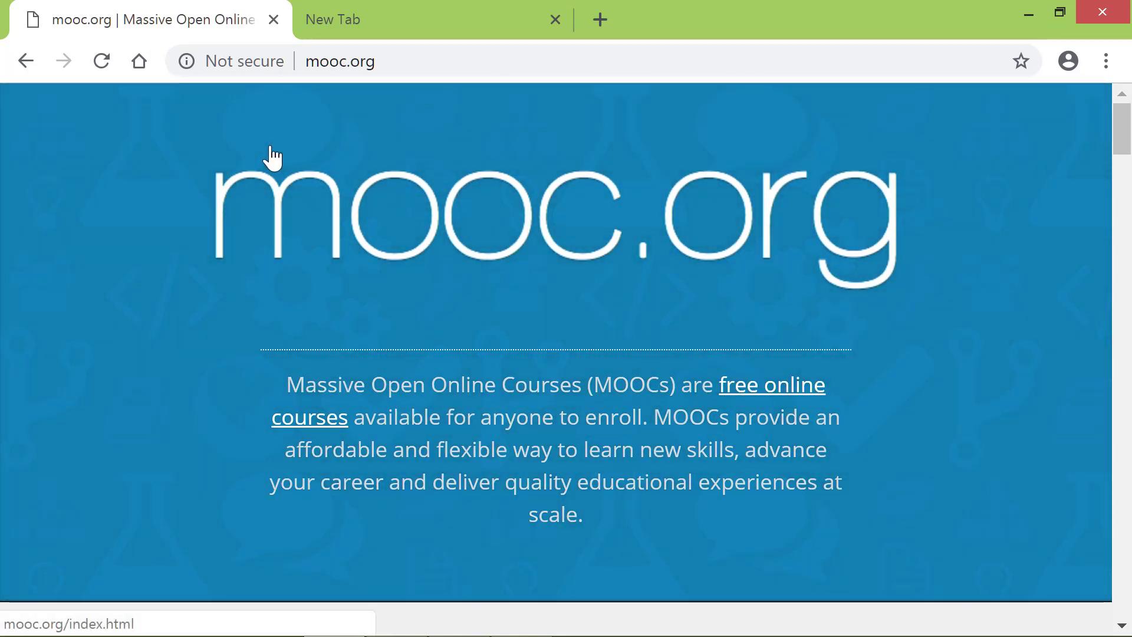
Load w3.org in the second tab and check both tabs' pages
left_click(376, 24)
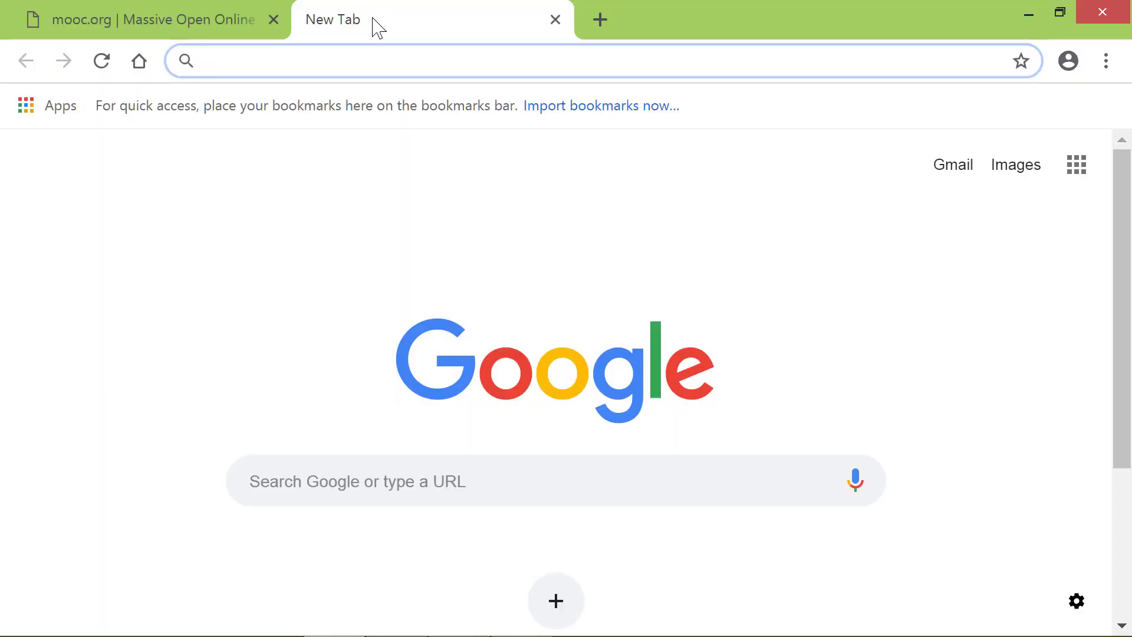
type("w3.org")
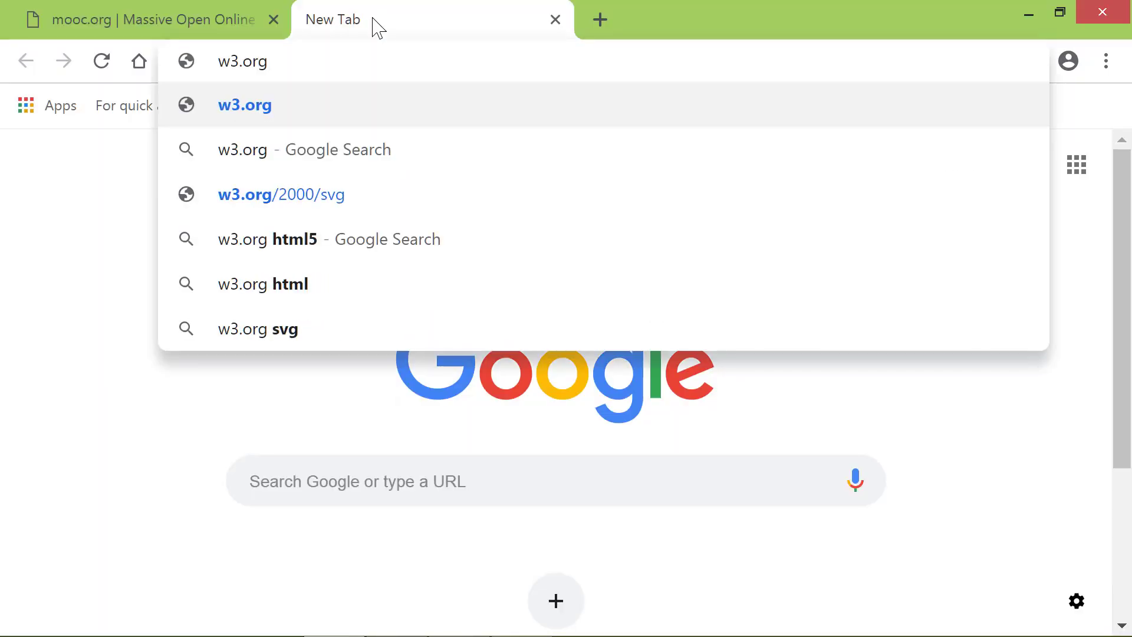
key("Return")
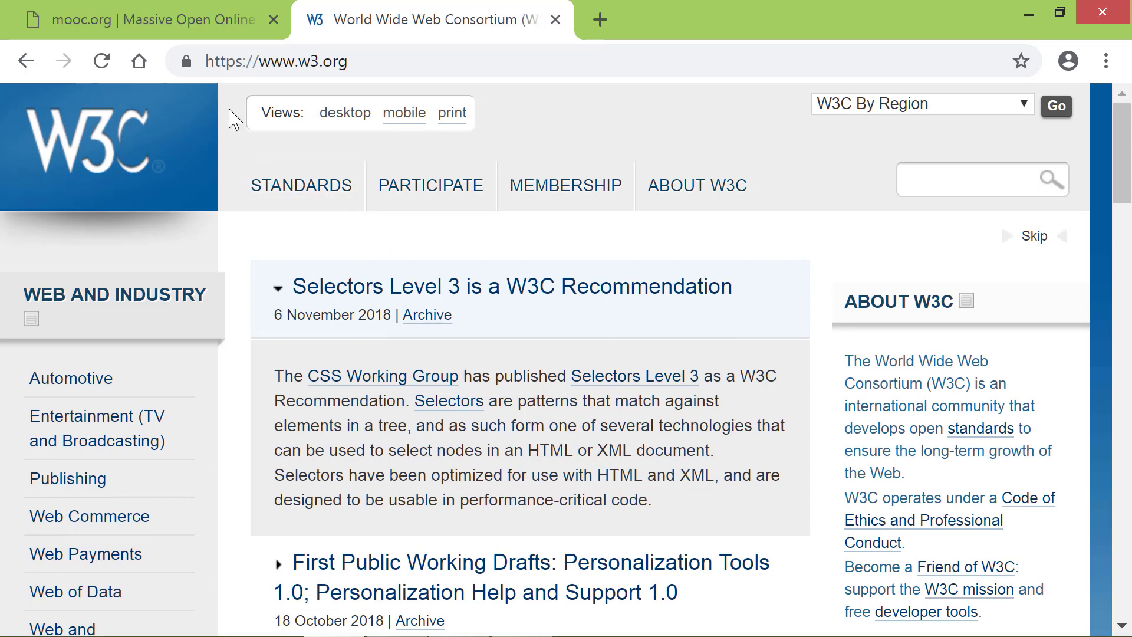
left_click(193, 22)
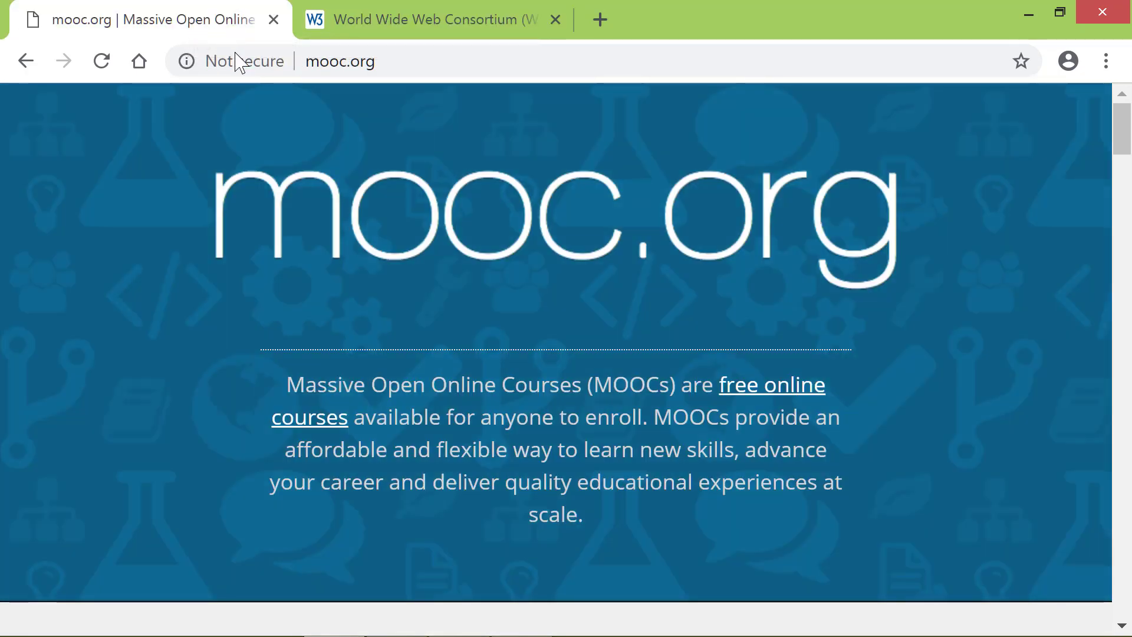
left_click(400, 24)
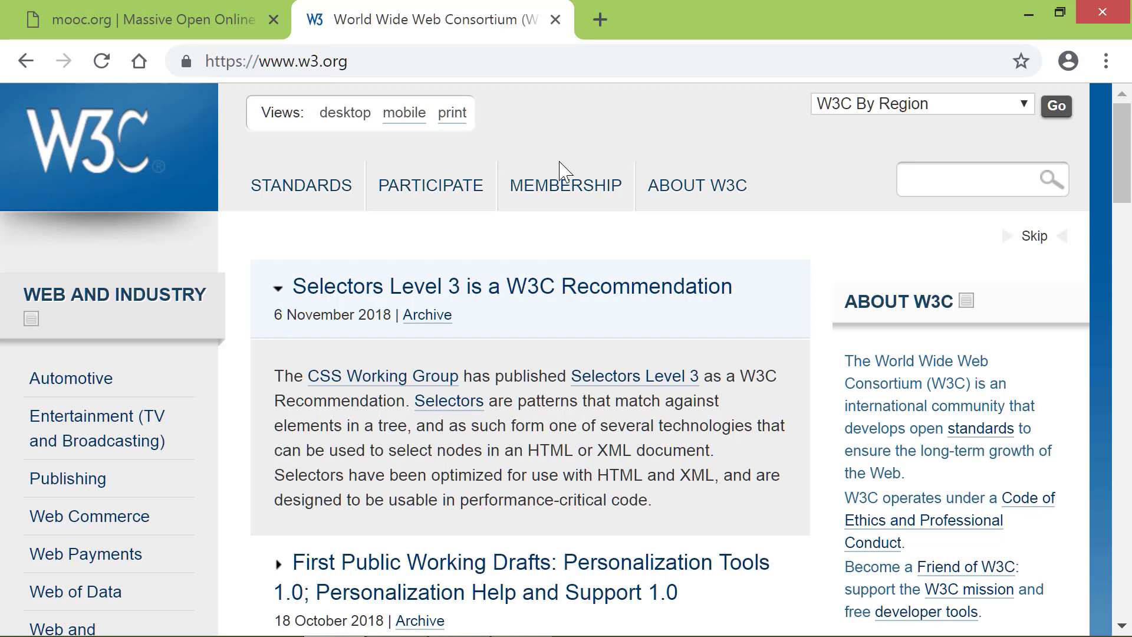
Set On startup to 'Use current pages' so mooc.org and W3C open at launch
left_click(1106, 61)
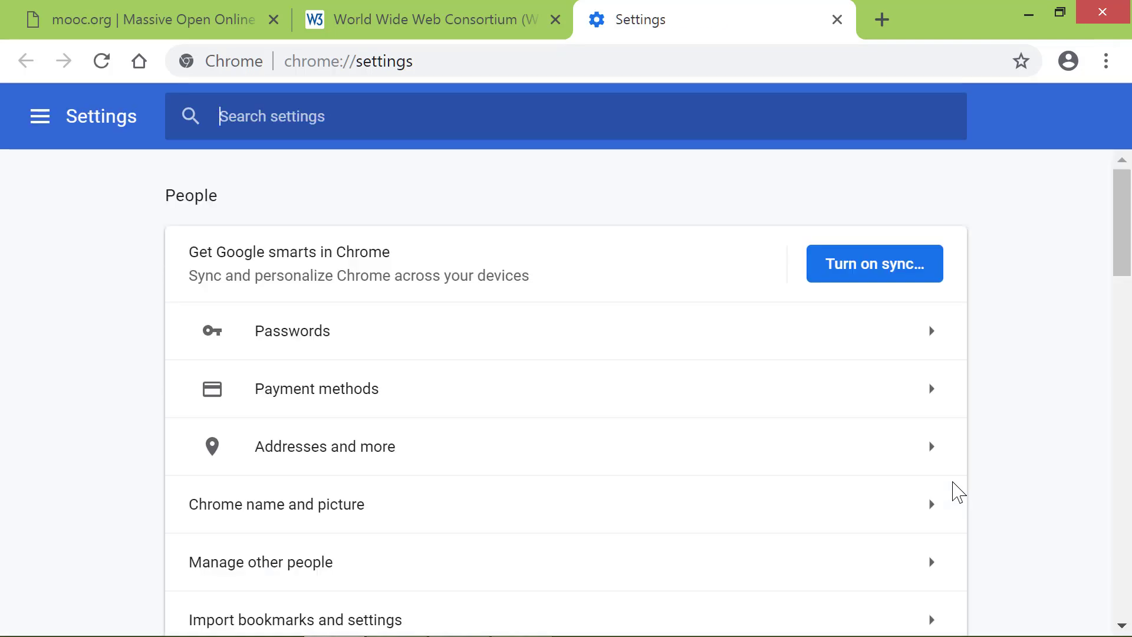
left_click_drag(1122, 255, 1129, 562)
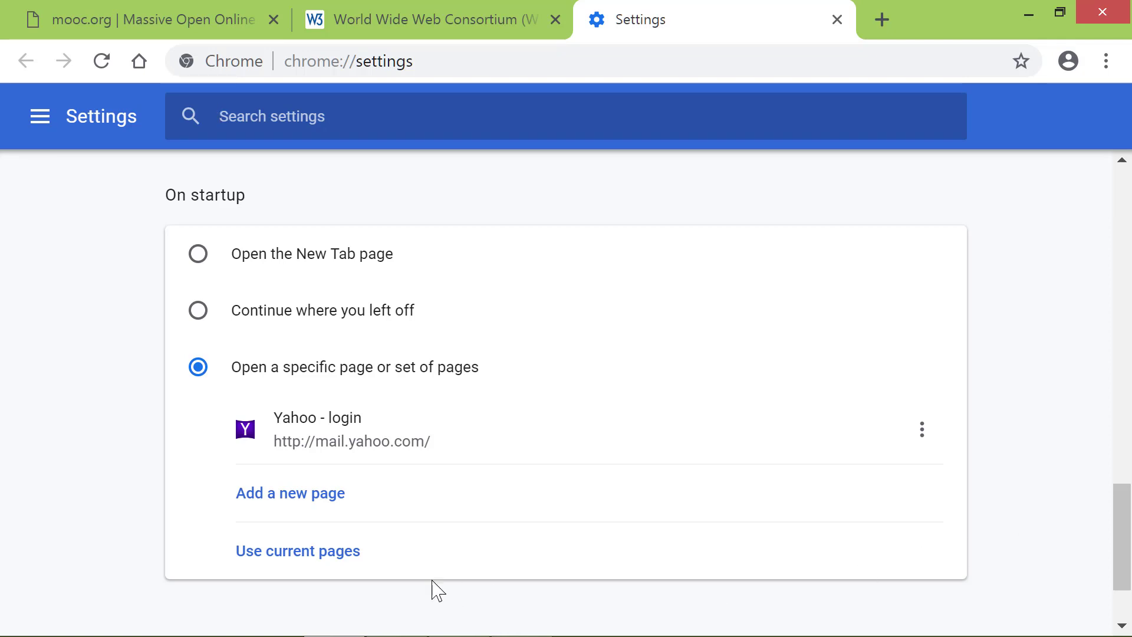
left_click(323, 551)
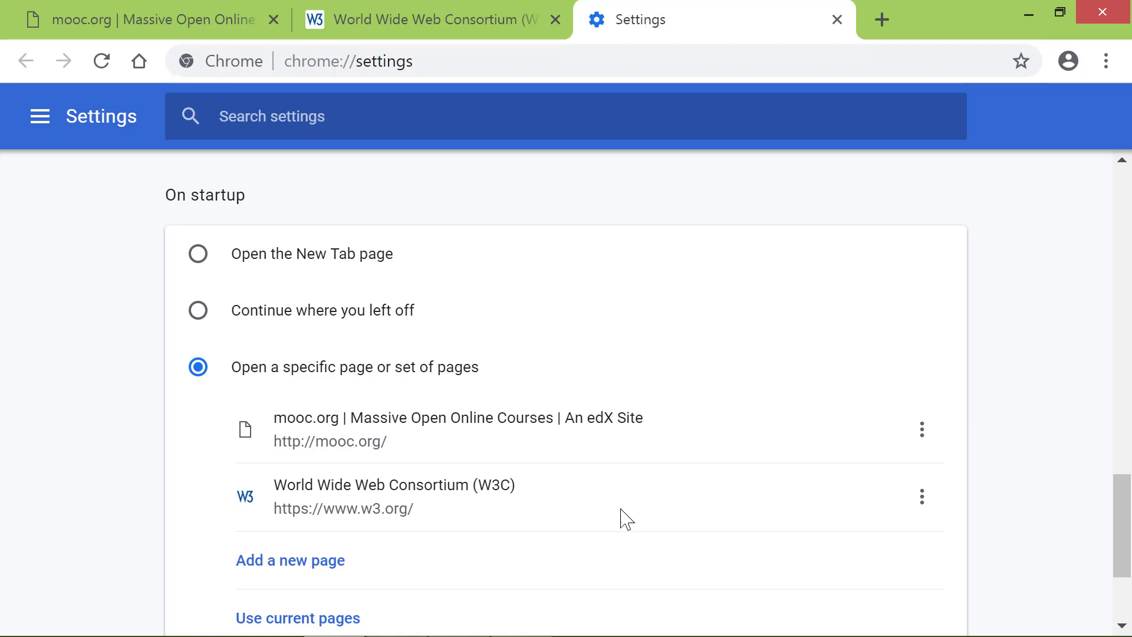
Close Chrome, relaunch it from the desktop icon, and check the W3C and mooc.org tabs
left_click(1101, 17)
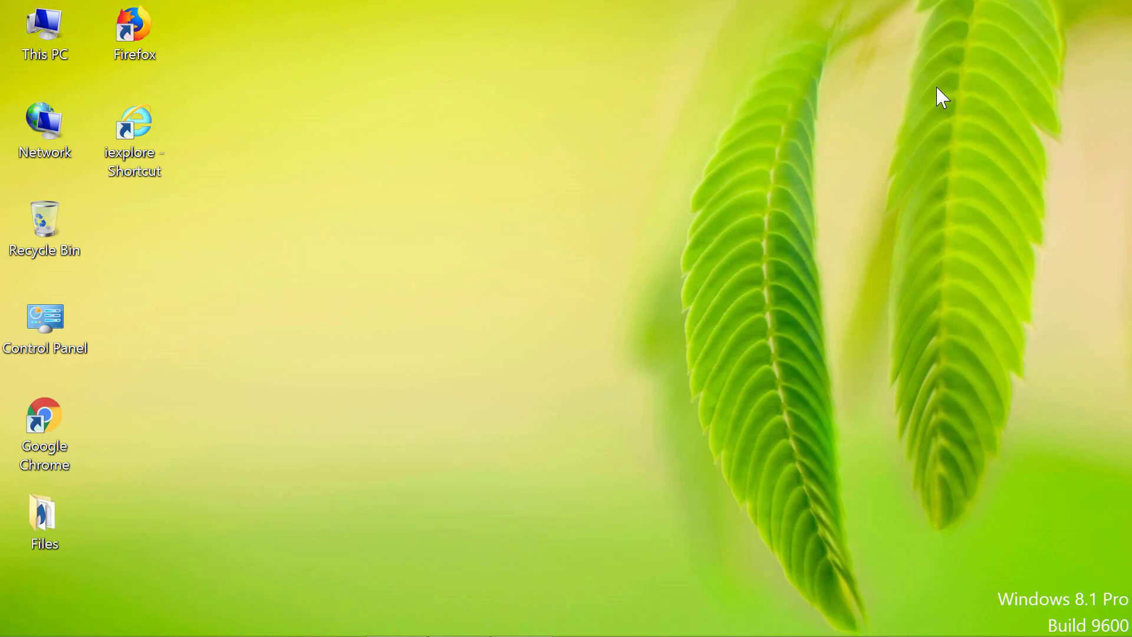
double_click(52, 416)
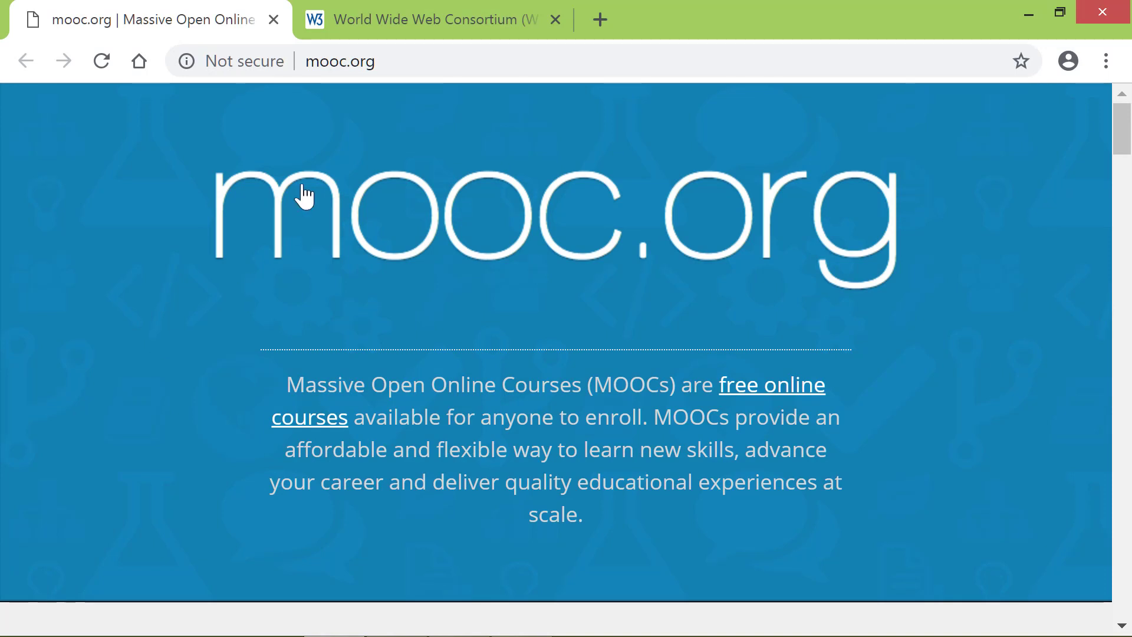
left_click(362, 26)
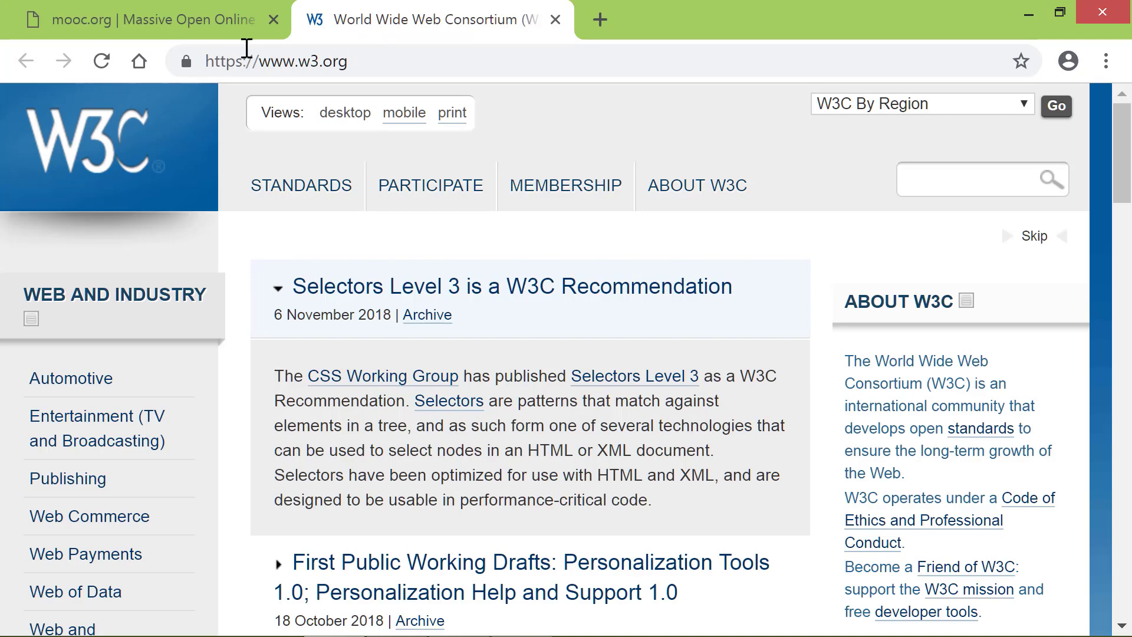
left_click(200, 26)
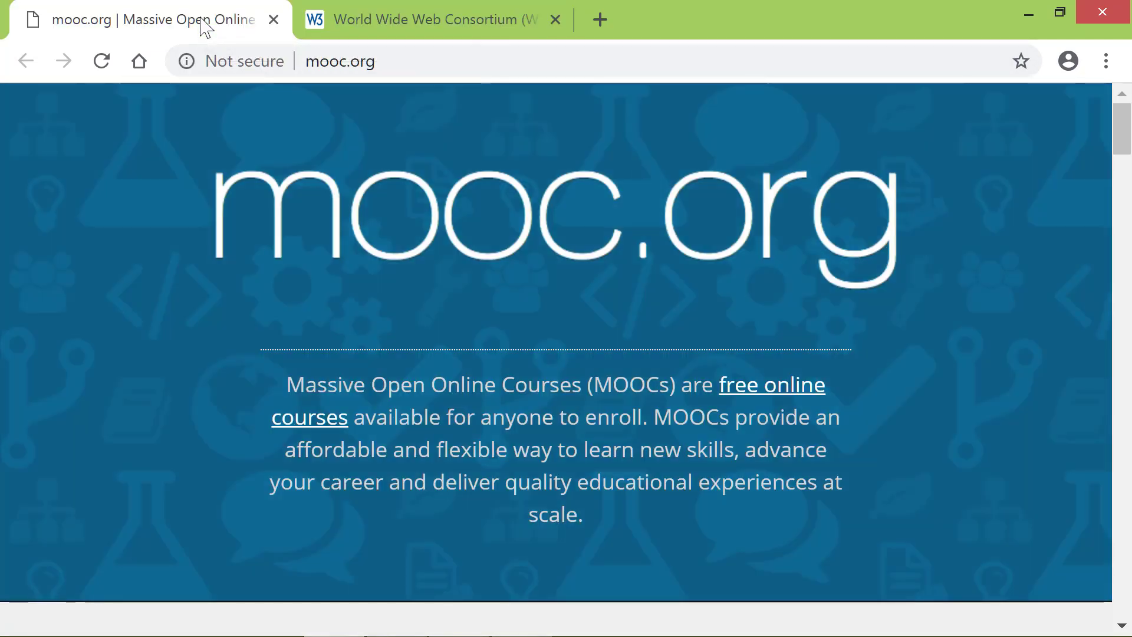